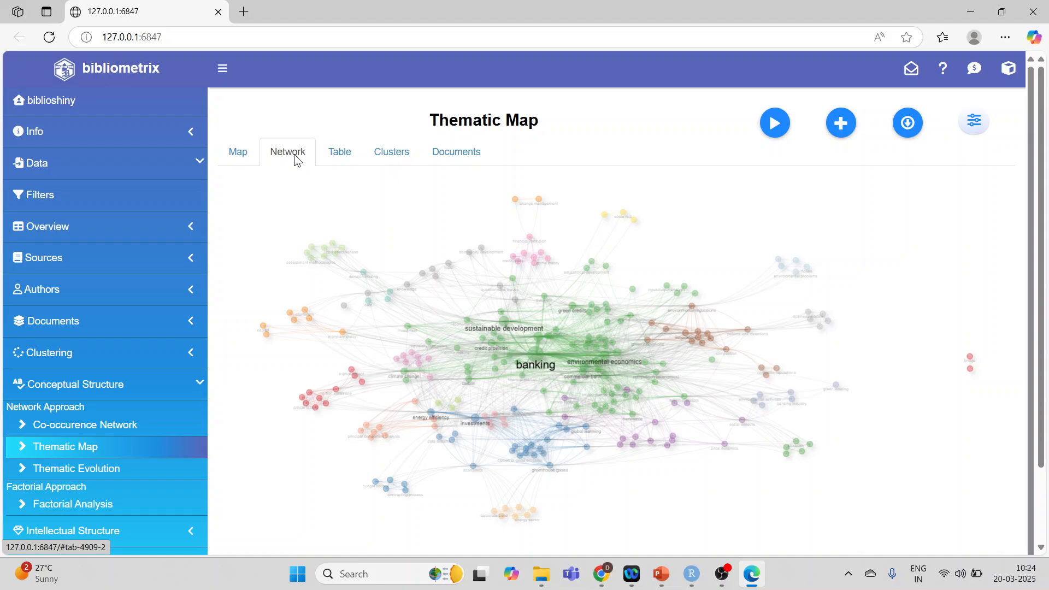
- View the thematic map's table, clusters and documents results
click(339, 159)
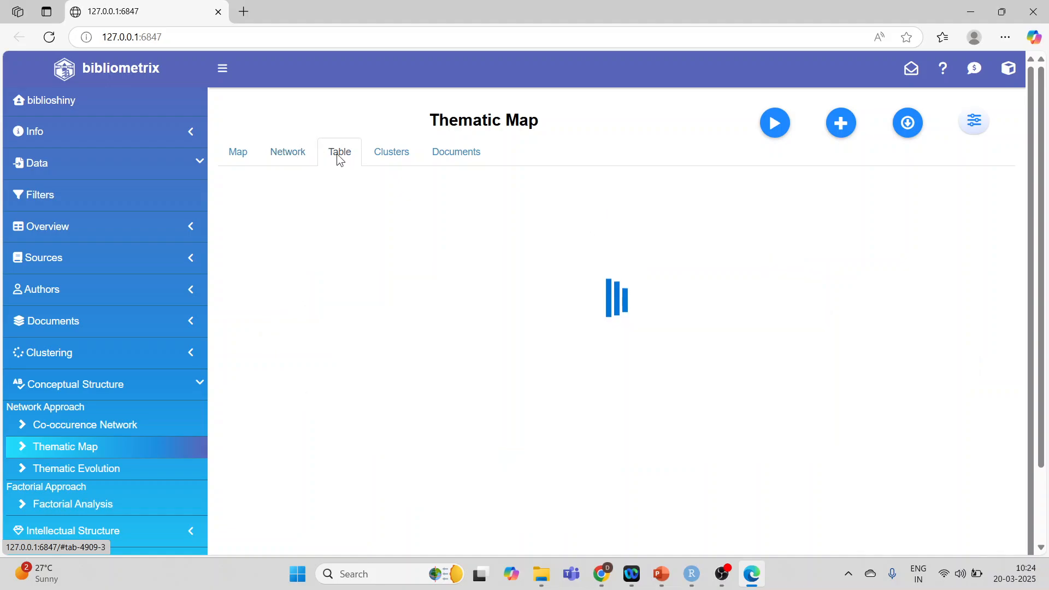
click(389, 160)
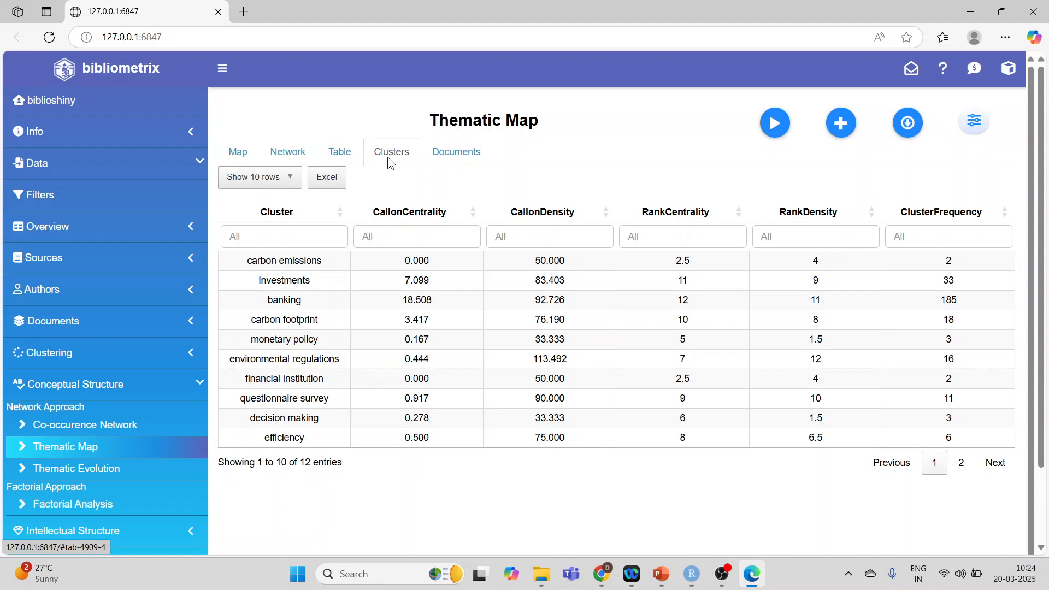
click(466, 164)
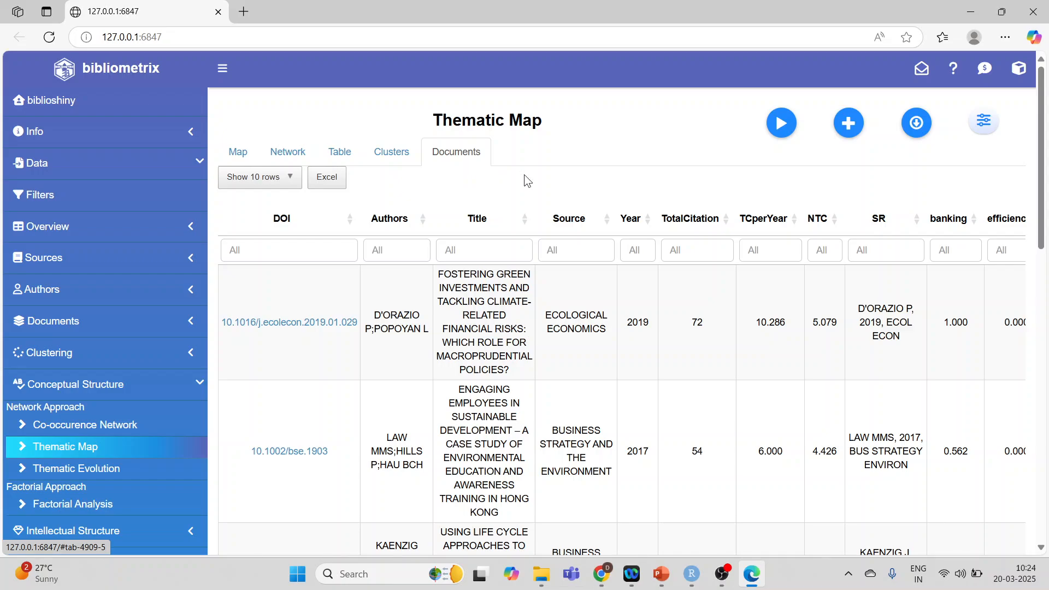
- Check which fields are available in the thematic map options, leaving the selection as it is
click(985, 133)
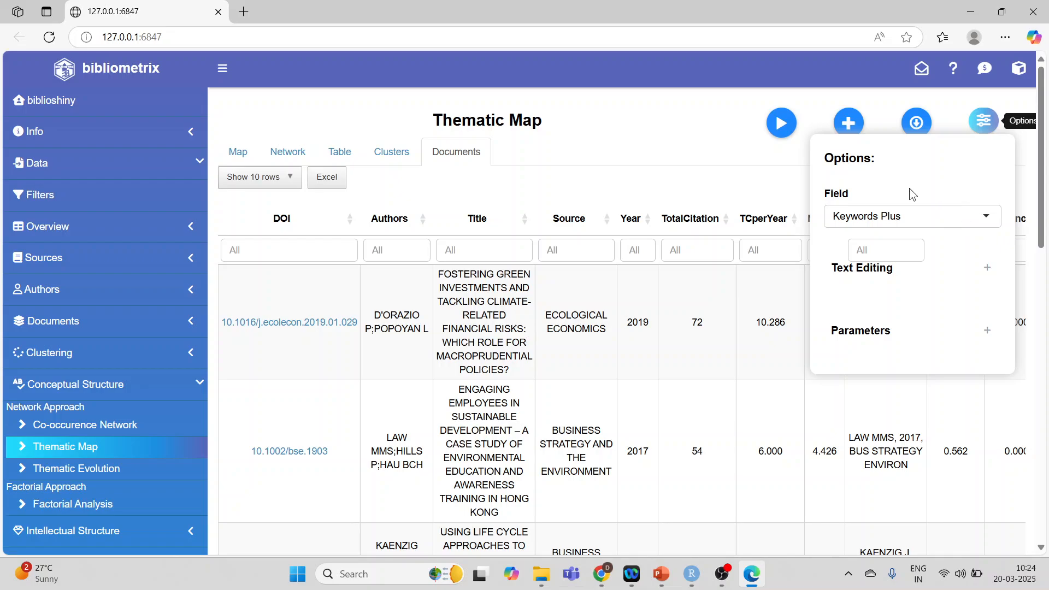
click(985, 215)
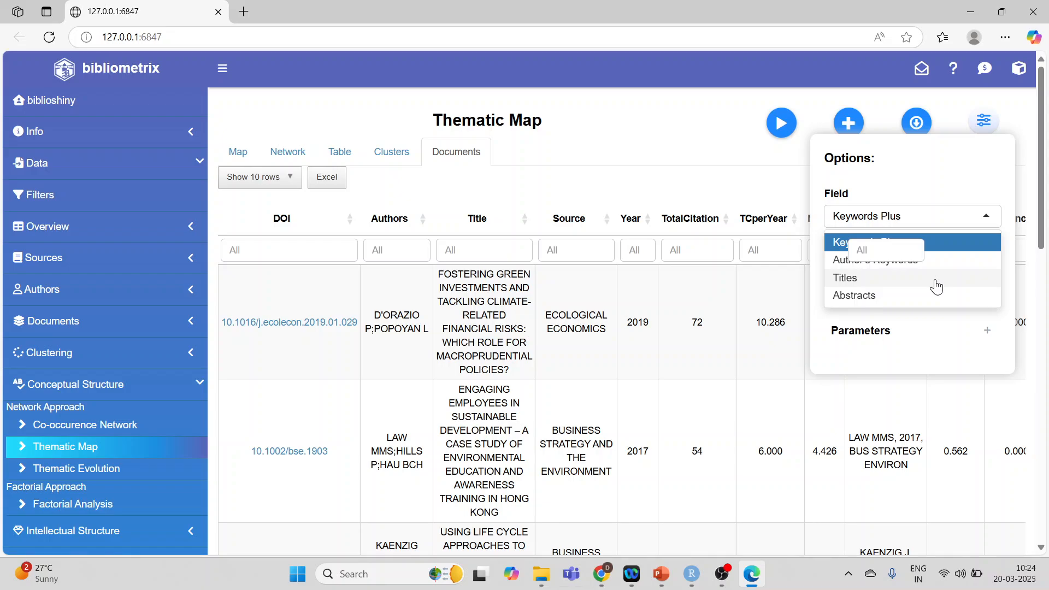
click(682, 162)
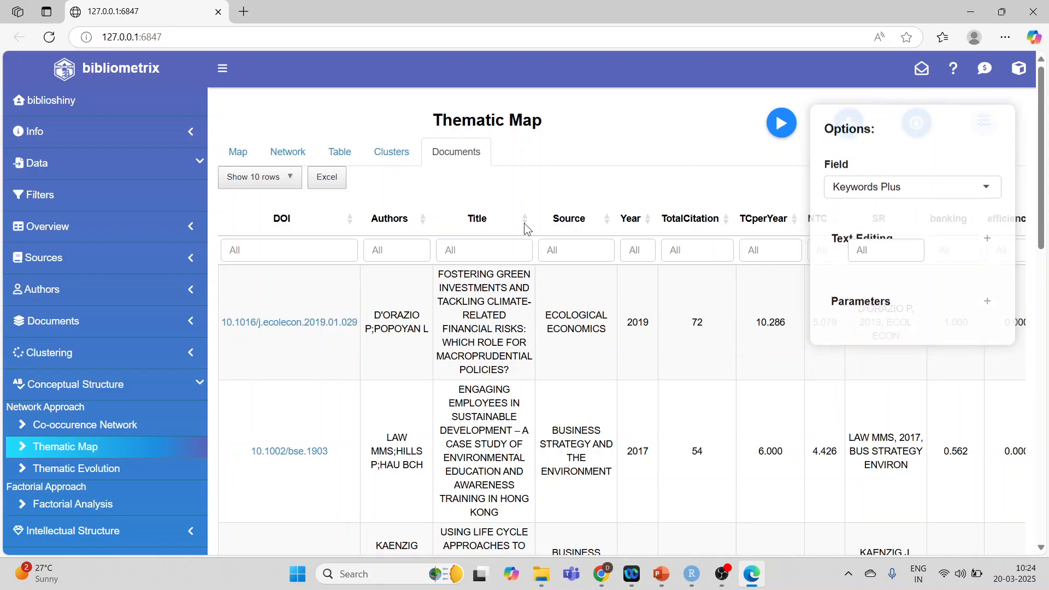
- Open the Thematic Evolution analysis, review its time slice options and run it with one cutting point at 2019
click(123, 466)
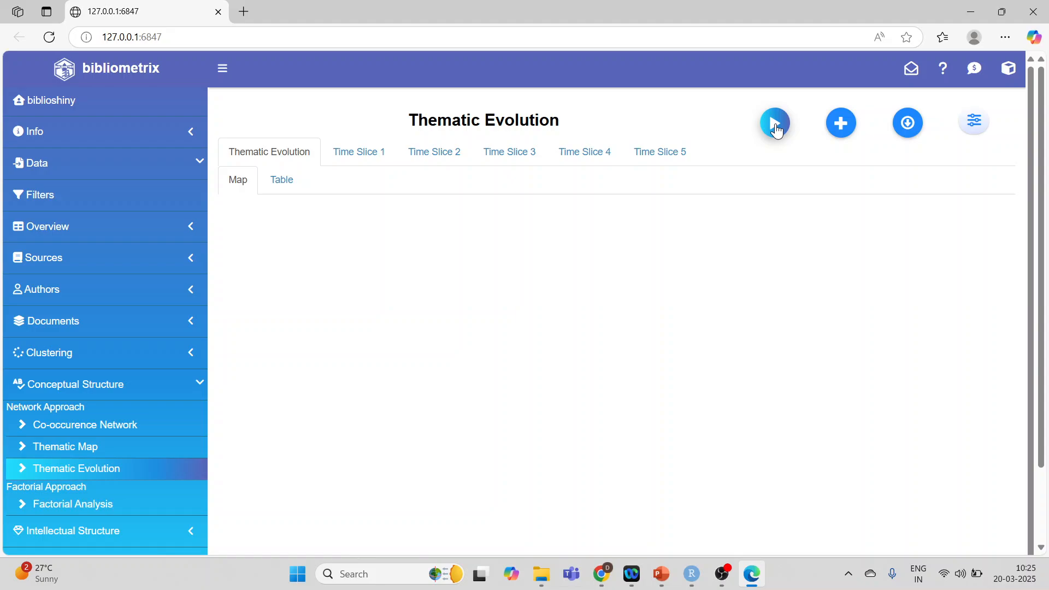
click(975, 122)
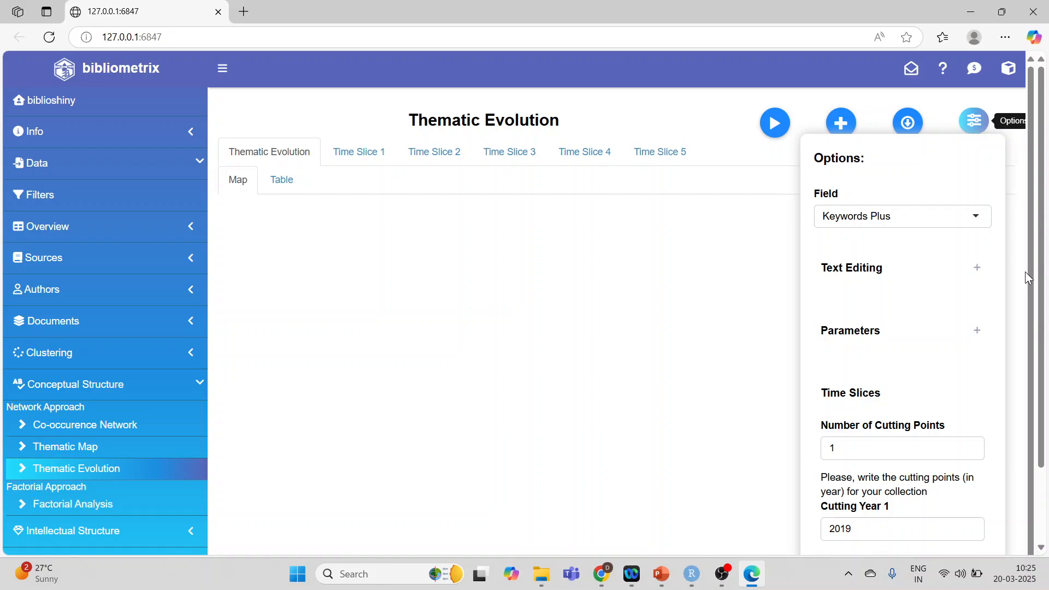
scroll(1045, 367, down, 1)
scroll(1046, 368, down, 1)
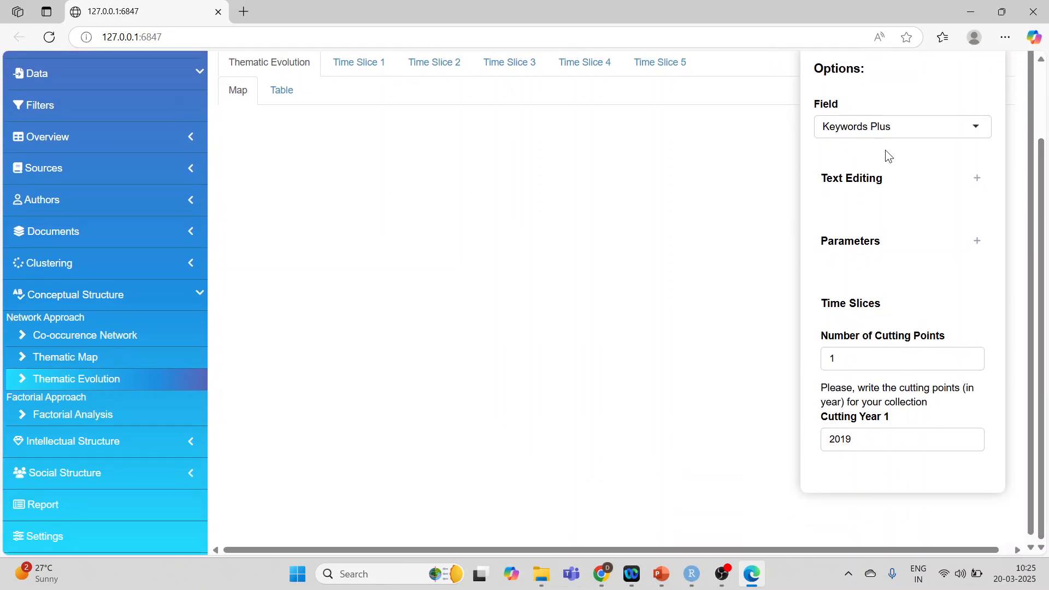
click(745, 221)
drag(1044, 286, 990, 188)
click(774, 127)
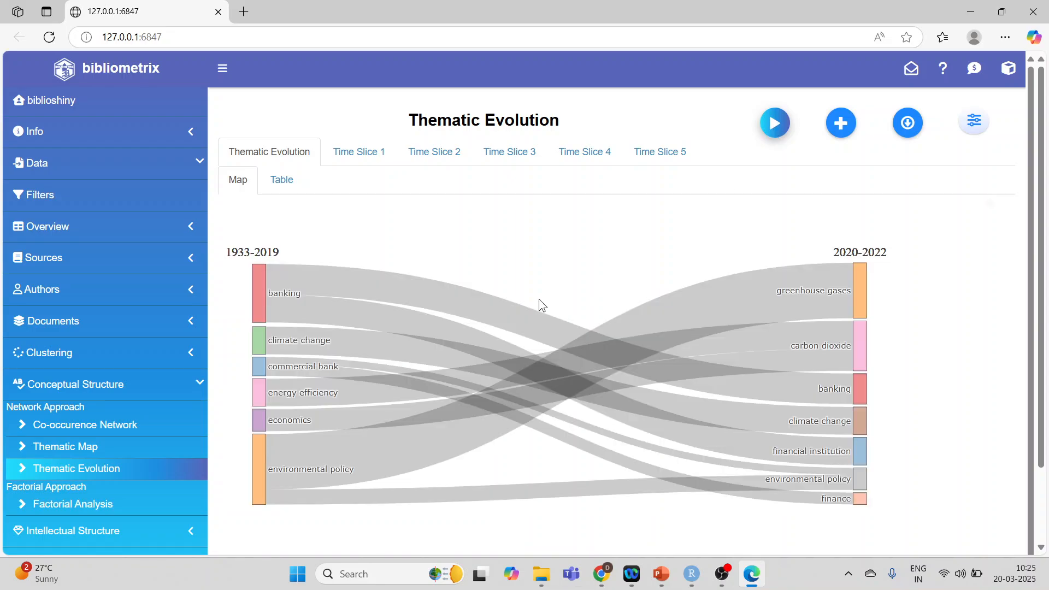
- Examine how the climate change, commercial bank and energy efficiency themes flow between the two periods on the evolution map
mouse_move(257, 282)
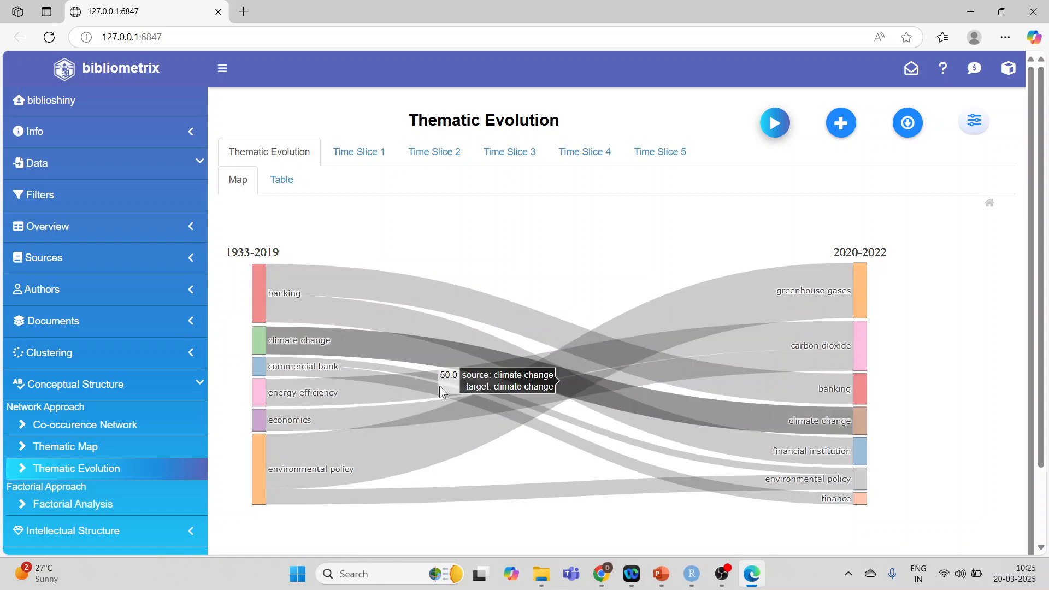
mouse_move(806, 418)
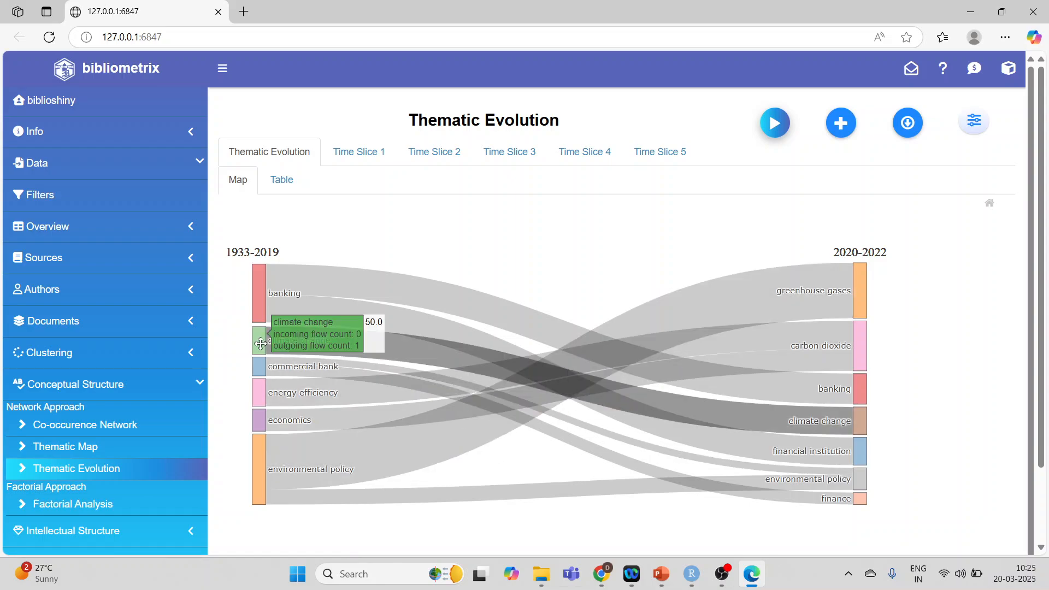
mouse_move(507, 367)
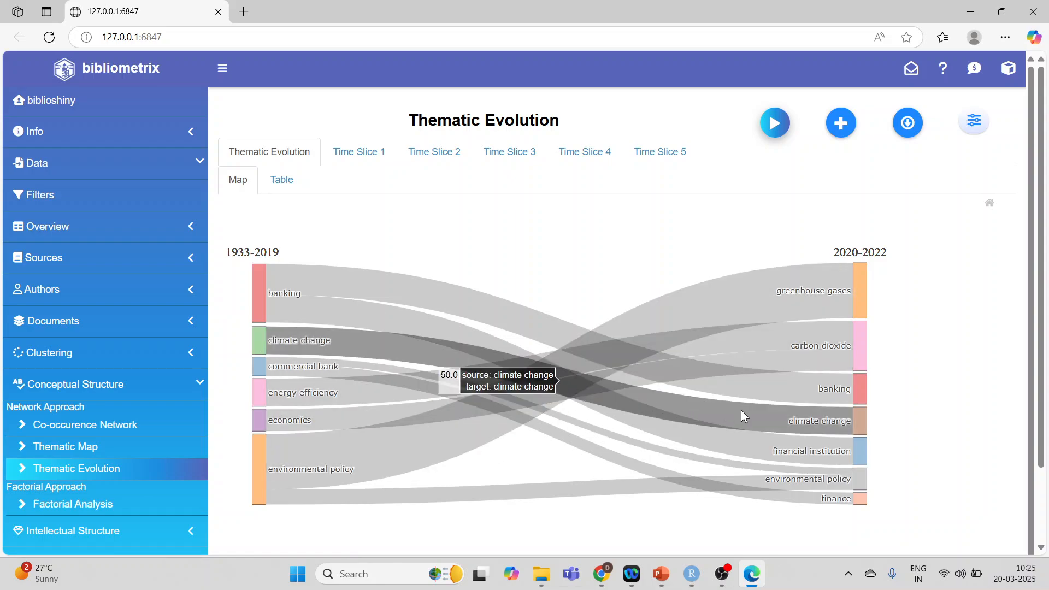
mouse_move(269, 370)
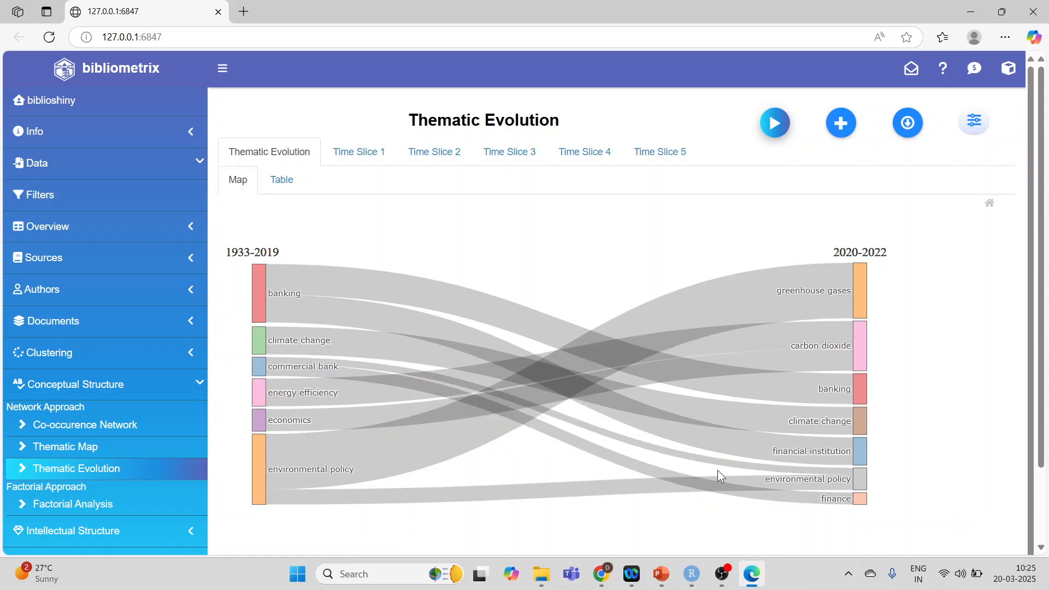
mouse_move(710, 485)
mouse_move(858, 500)
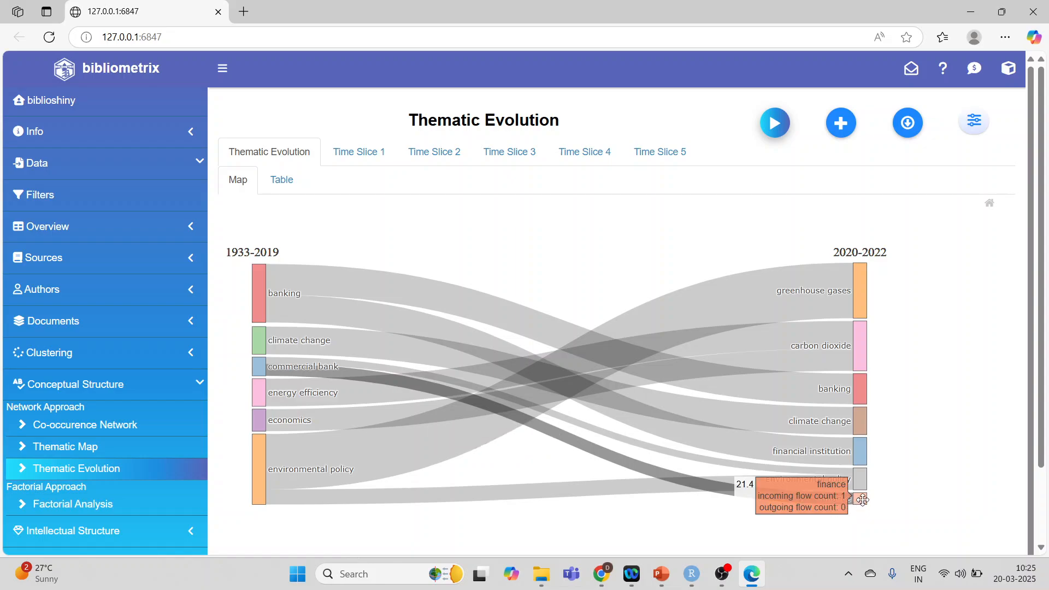
mouse_move(296, 399)
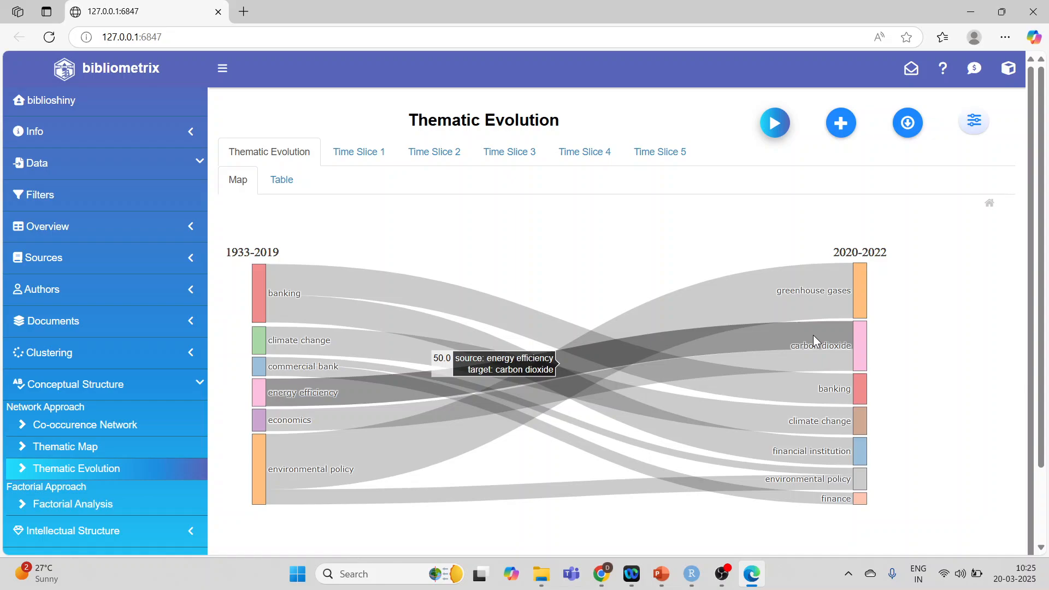
mouse_move(823, 293)
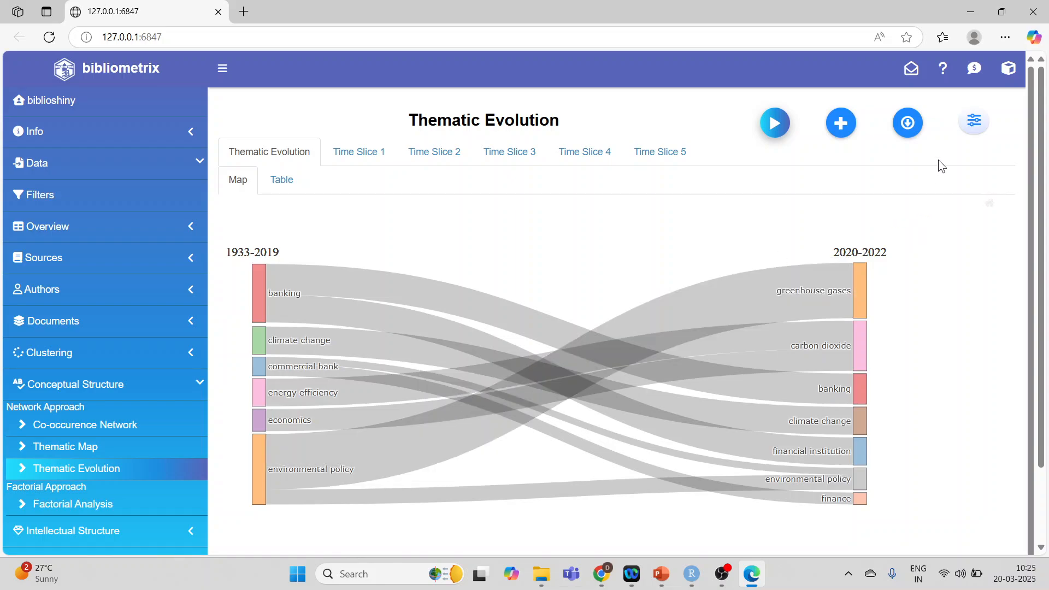
- Set the number of cutting points to 2 and rerun the thematic evolution analysis
click(975, 121)
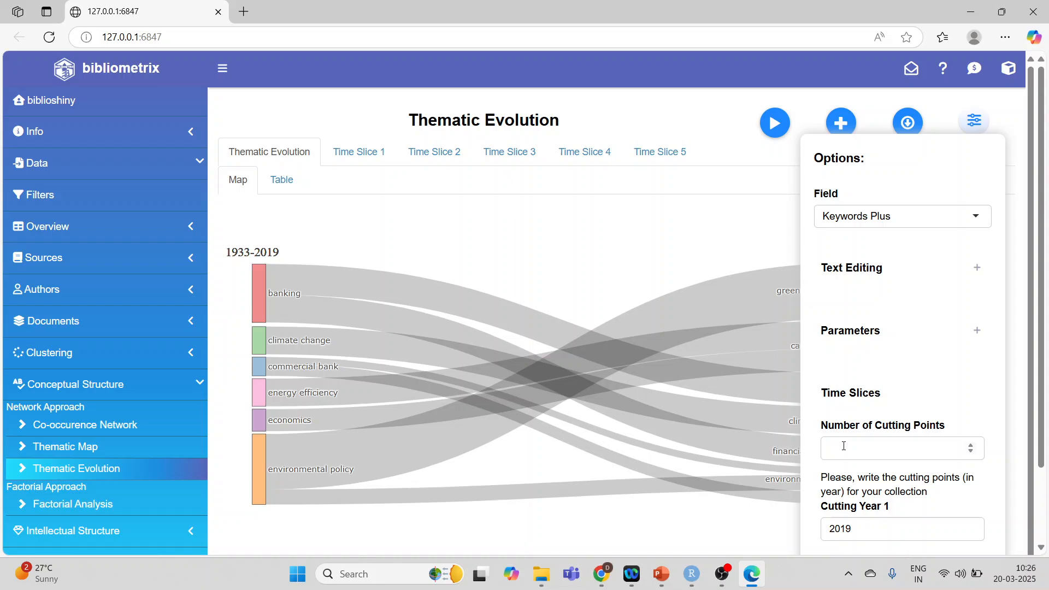
text(2)
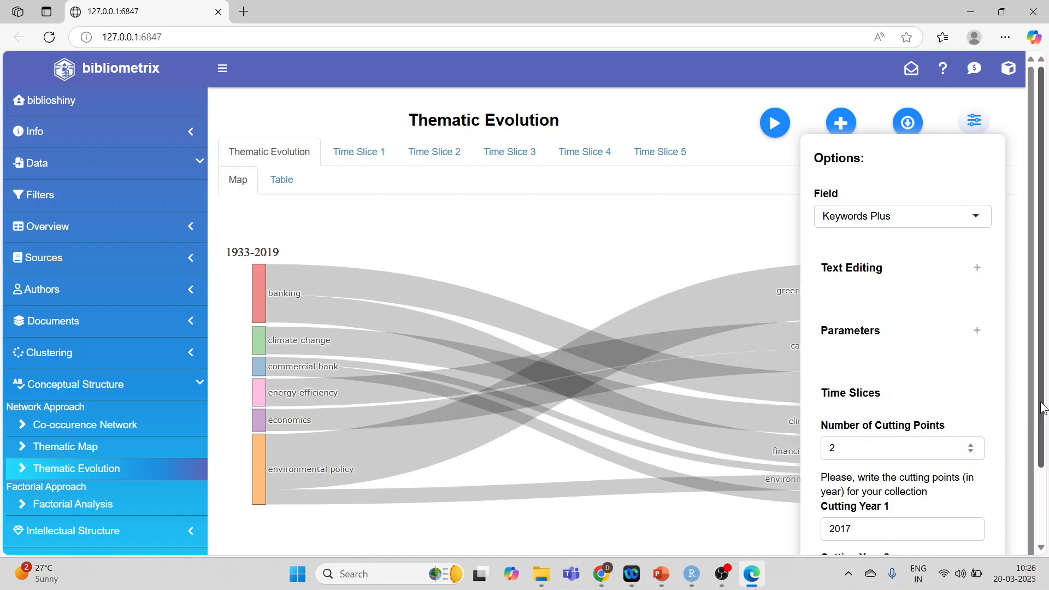
scroll(1018, 420, down, 2)
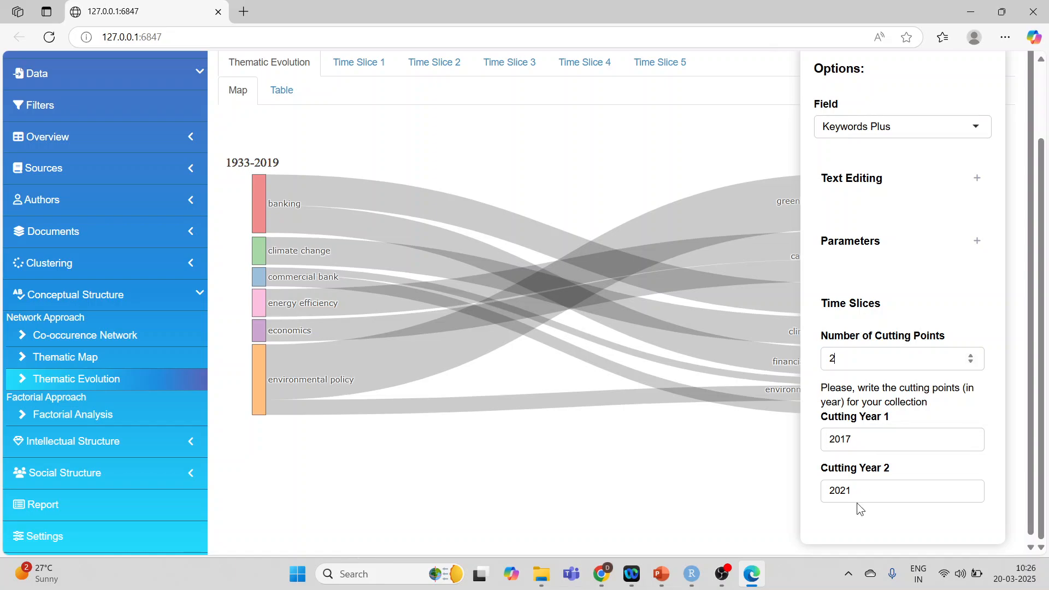
click(770, 484)
click(1045, 119)
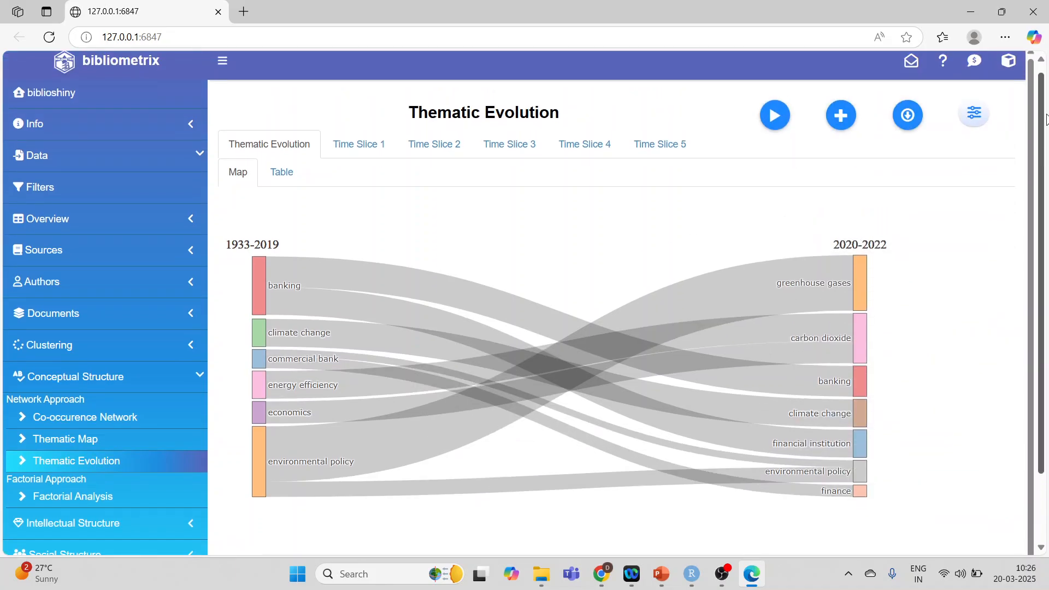
click(775, 125)
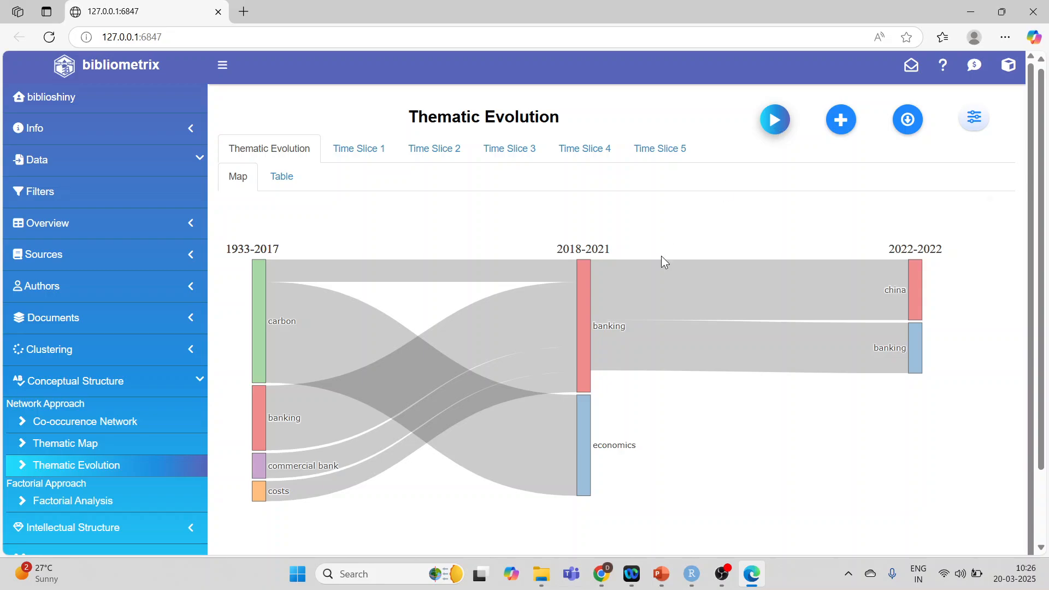
- Review the thematic evolution map and table, plus the maps for Time Slices 1, 2 and 3
mouse_move(589, 332)
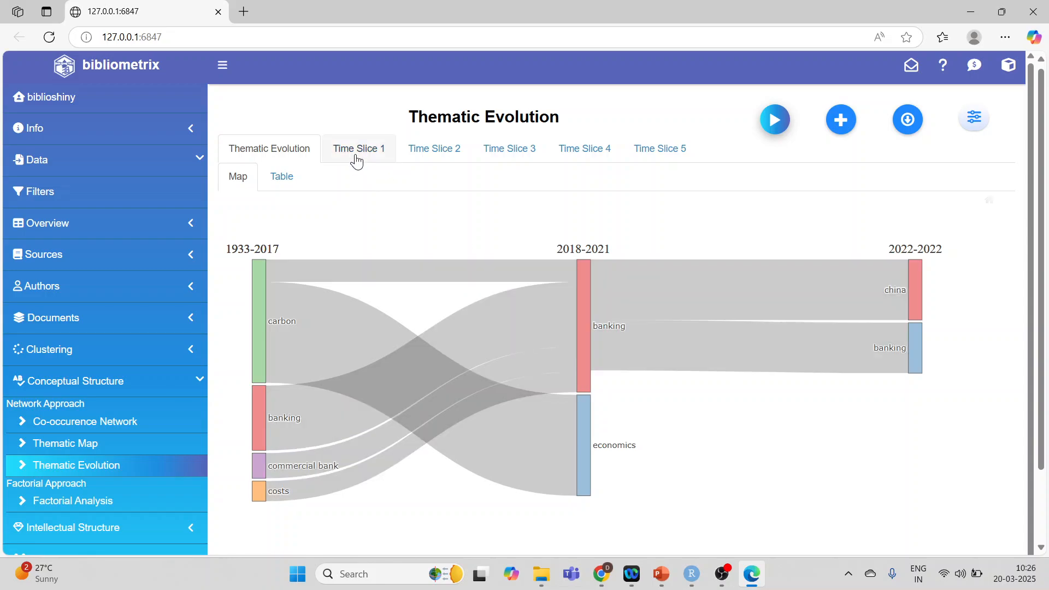
click(292, 178)
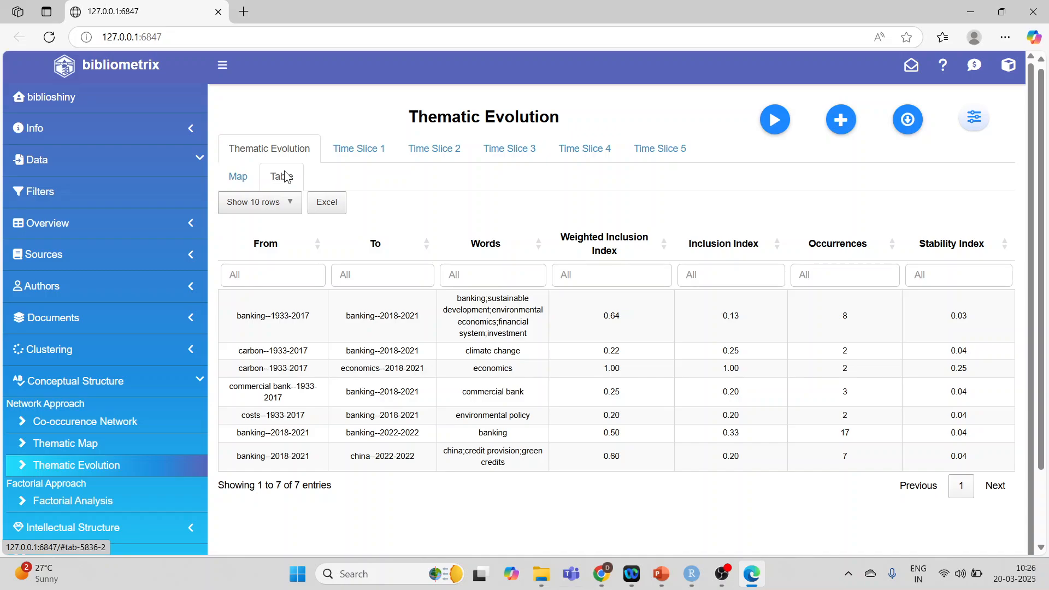
click(361, 153)
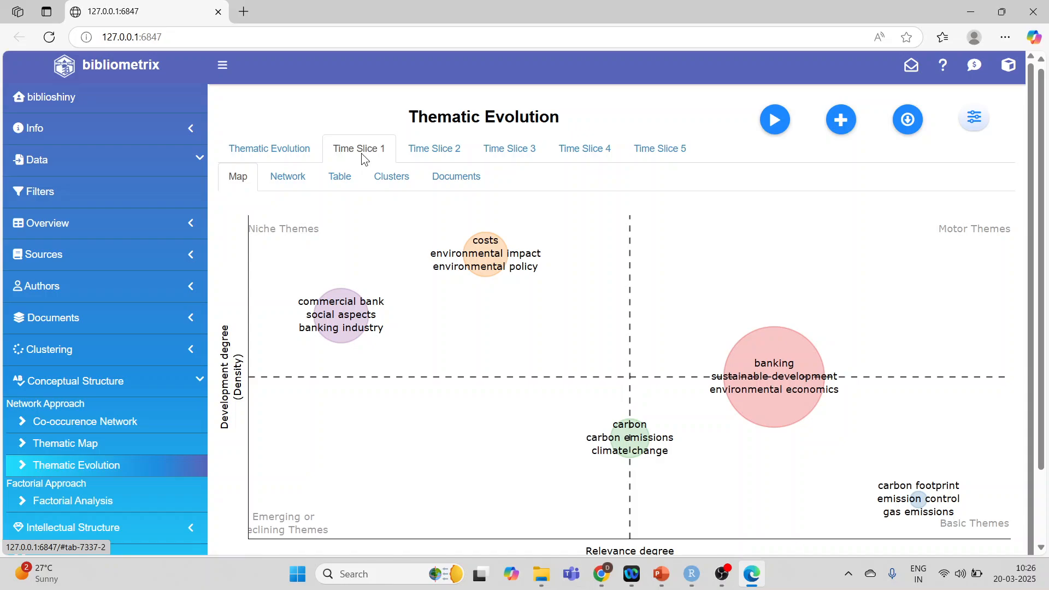
click(459, 153)
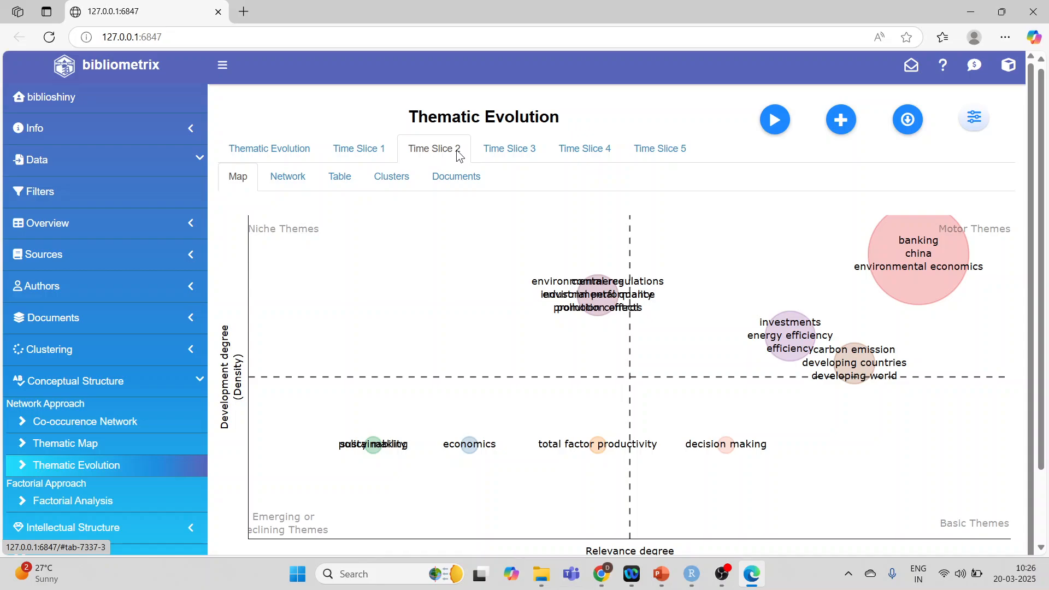
click(521, 153)
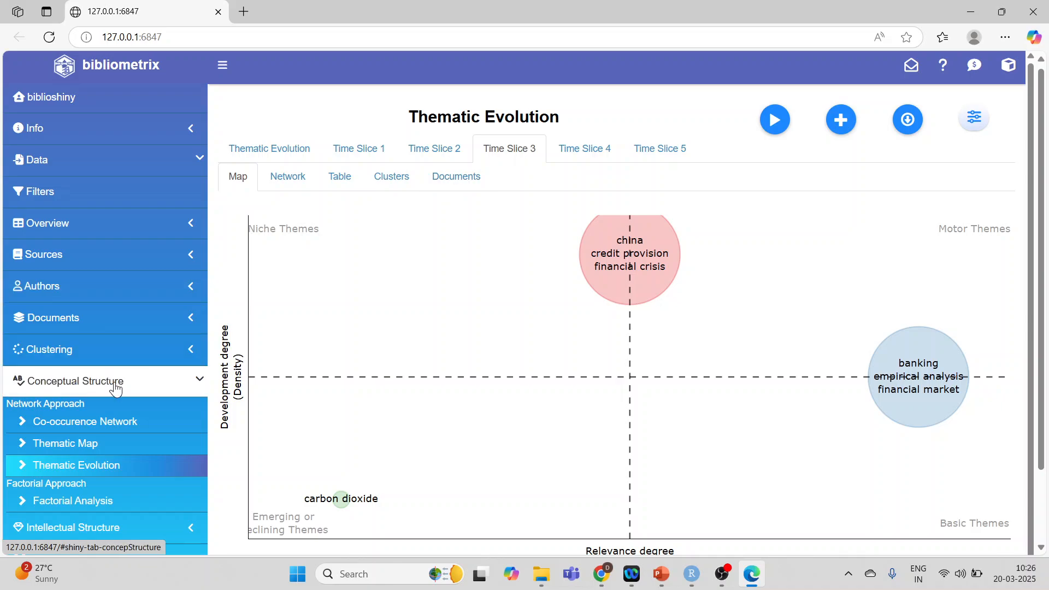
- Switch to PowerPoint, present the Factorial Analysis slide full screen to read its explanation, and end the show
click(661, 573)
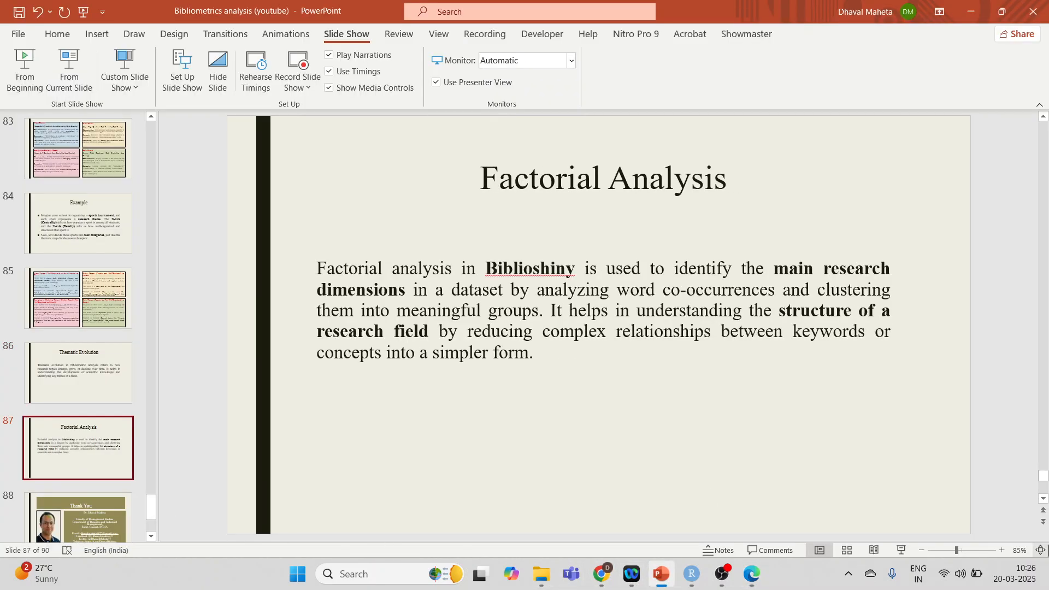
click(896, 548)
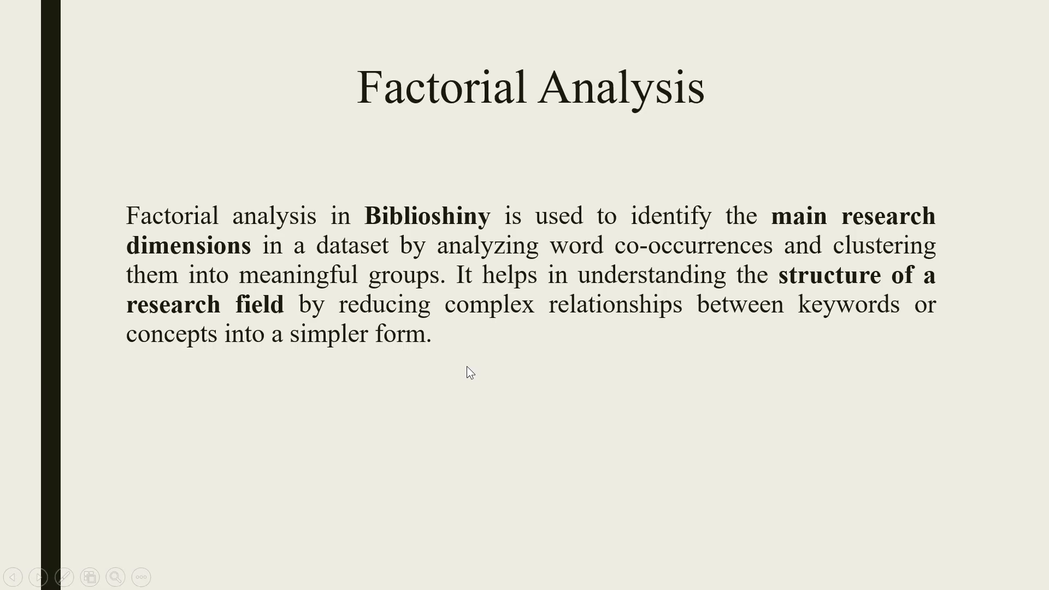
key(Escape)
- Return to Biblioshiny in the browser, open Factorial Analysis and run it with its default options
click(761, 572)
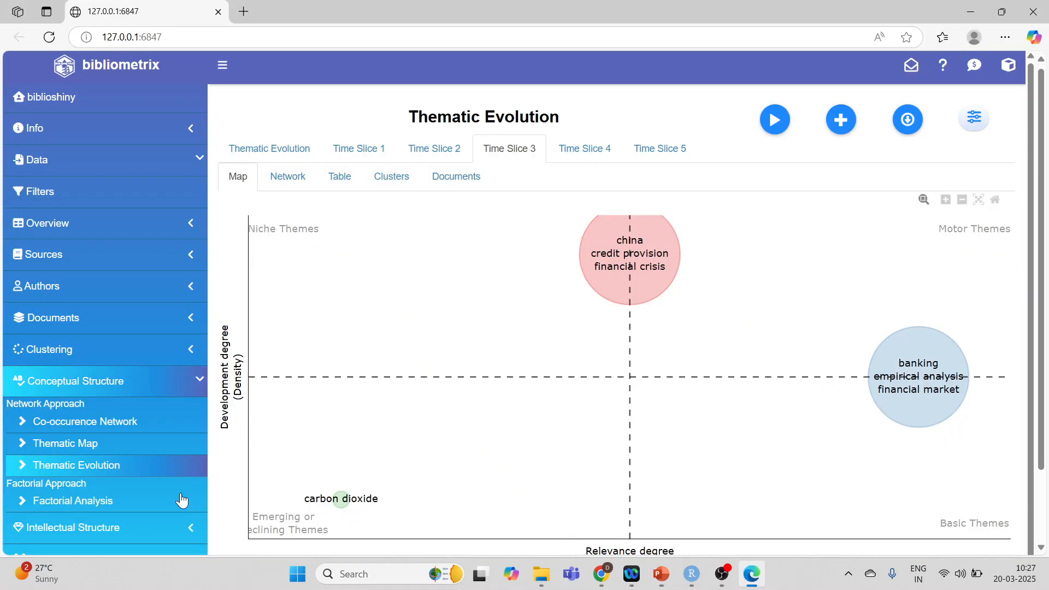
click(90, 504)
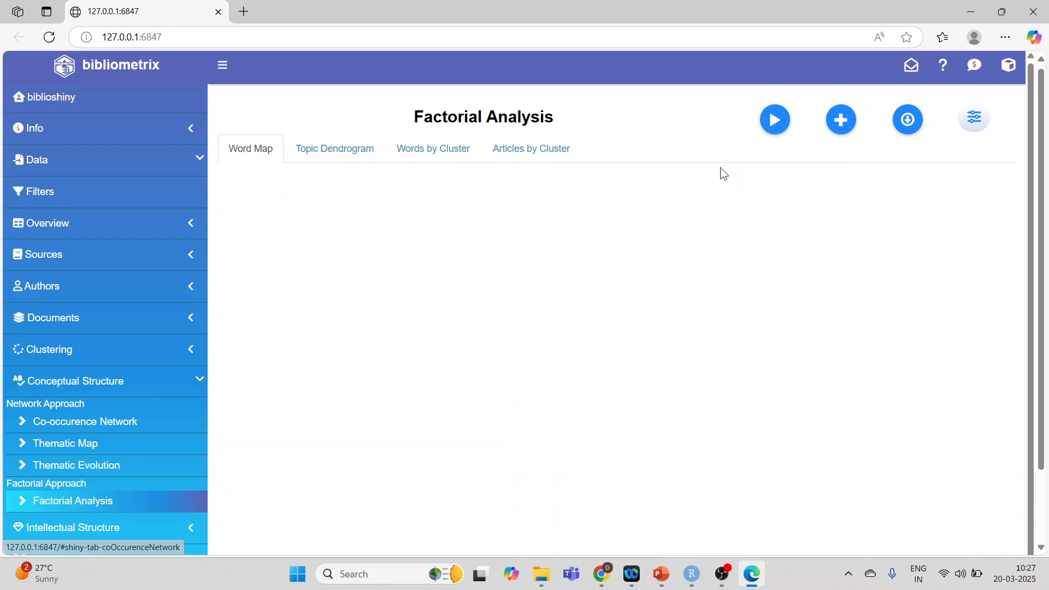
click(776, 123)
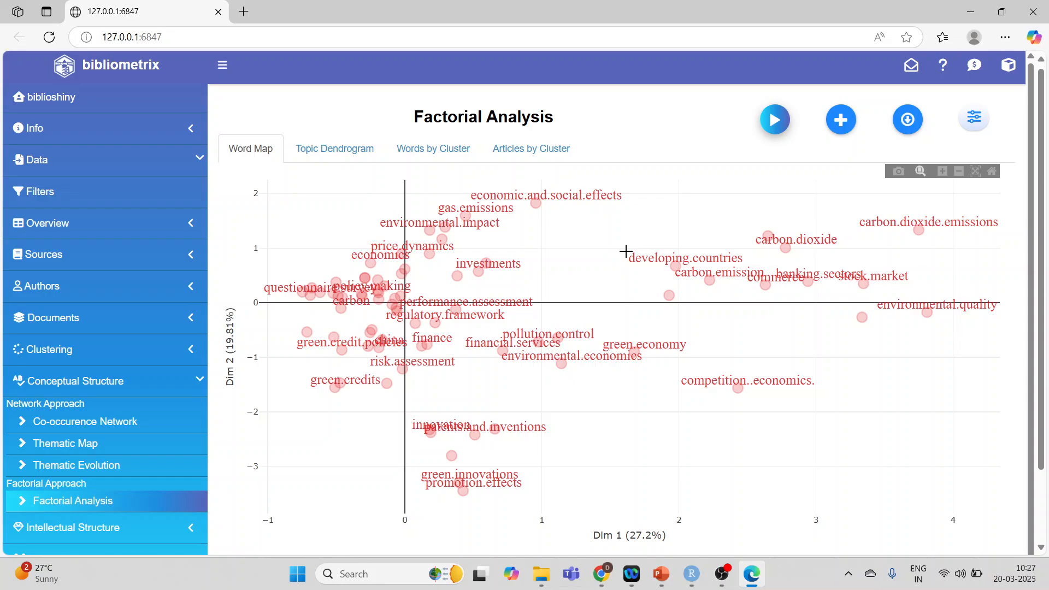
- Set the factorial analysis method to Correspondence Analysis, keep Keywords Plus as the field, and rerun the analysis
click(975, 118)
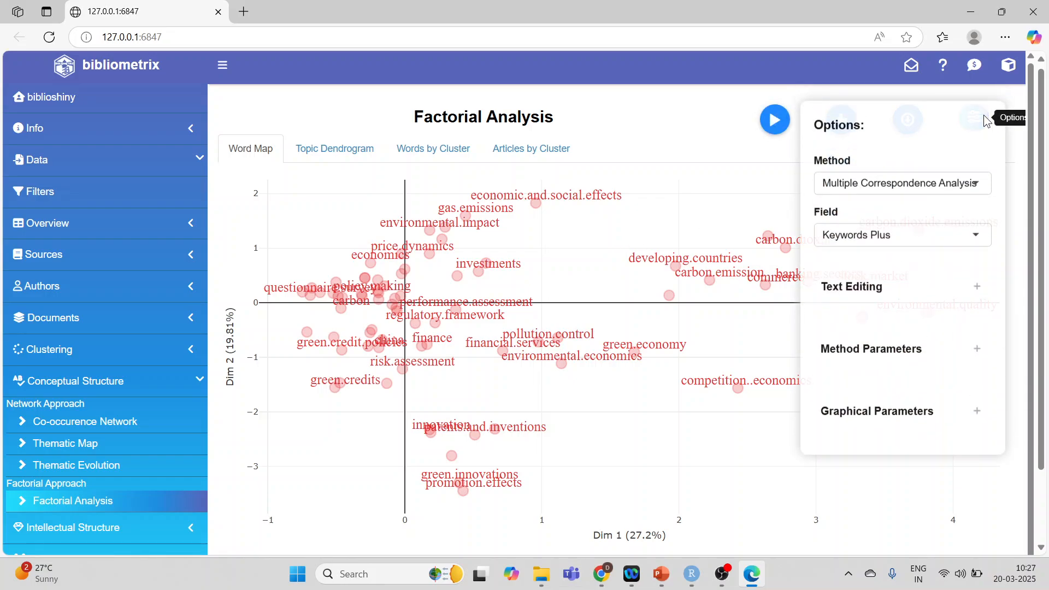
click(978, 211)
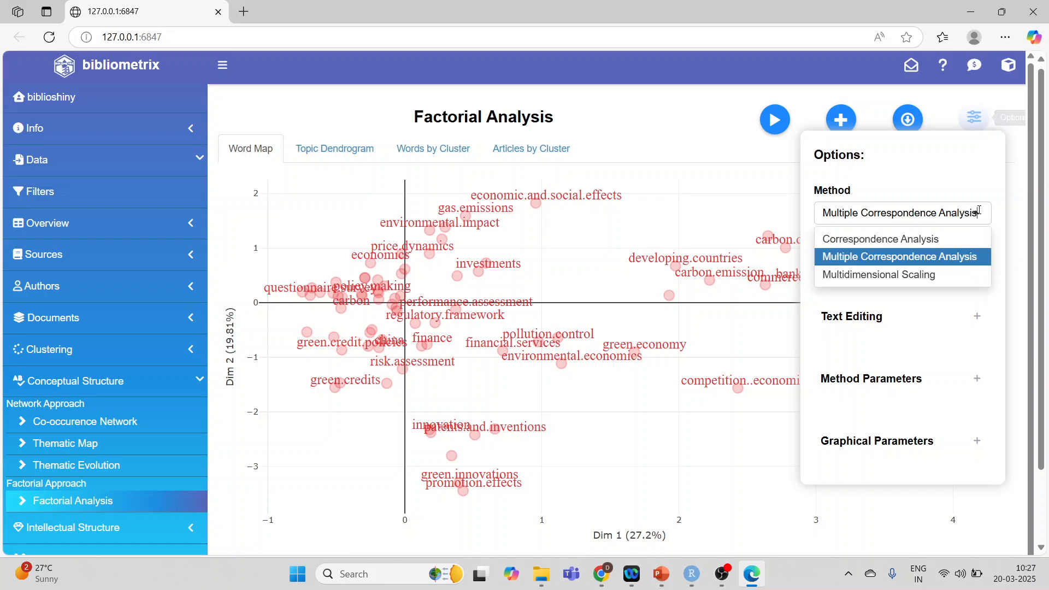
click(928, 240)
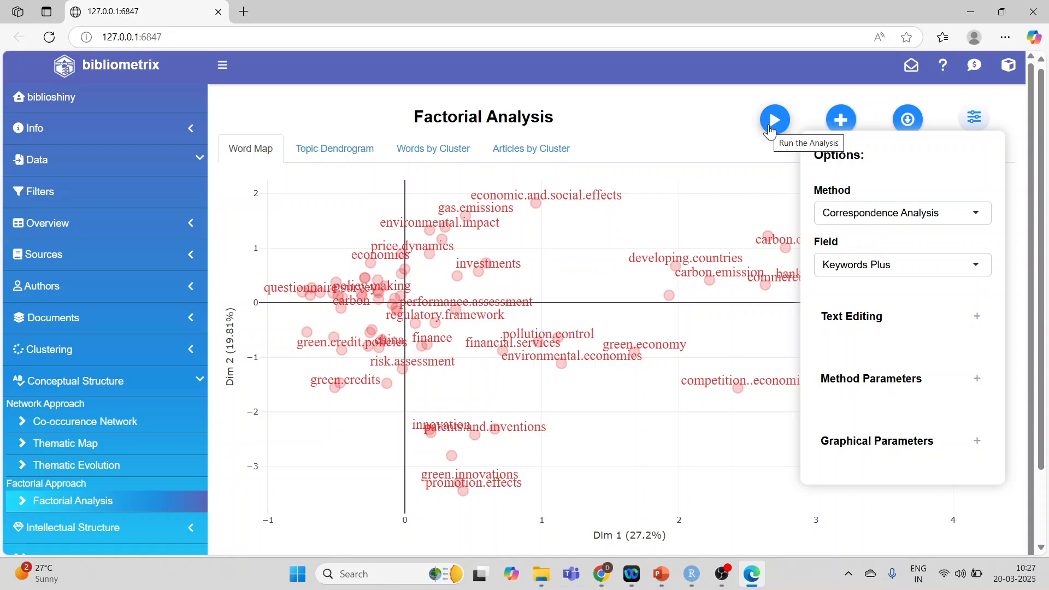
click(972, 261)
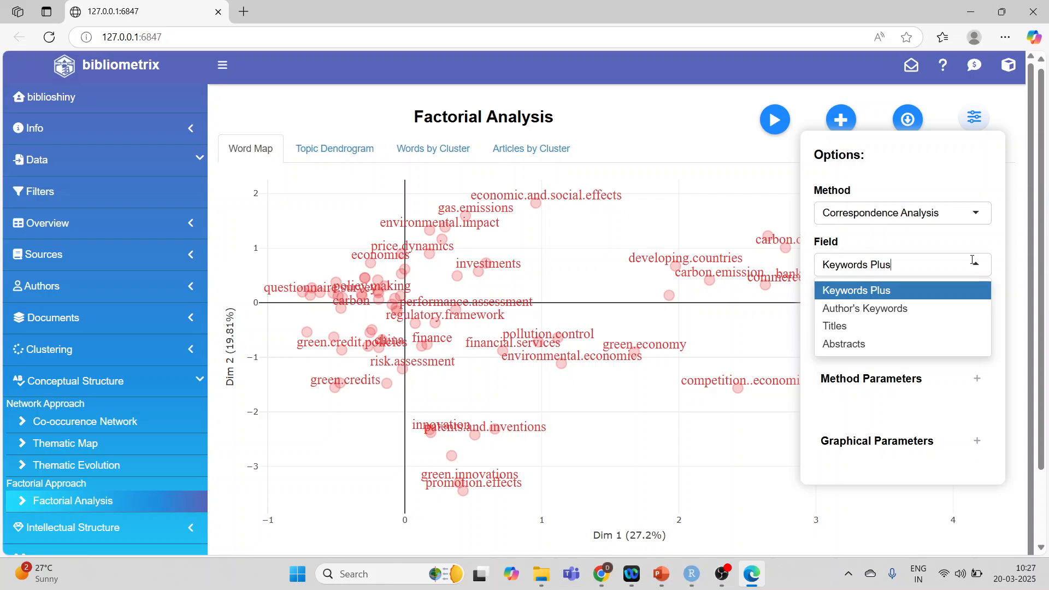
click(767, 128)
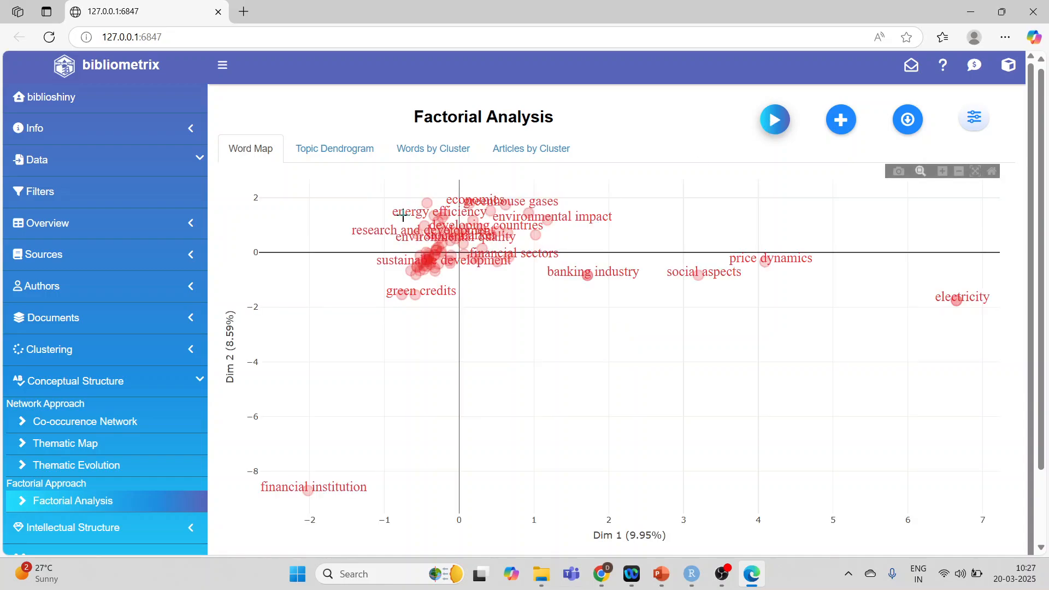
- Review the topic dendrogram, the first and last pages of words by cluster, and the articles by cluster, ending on the word map
click(347, 158)
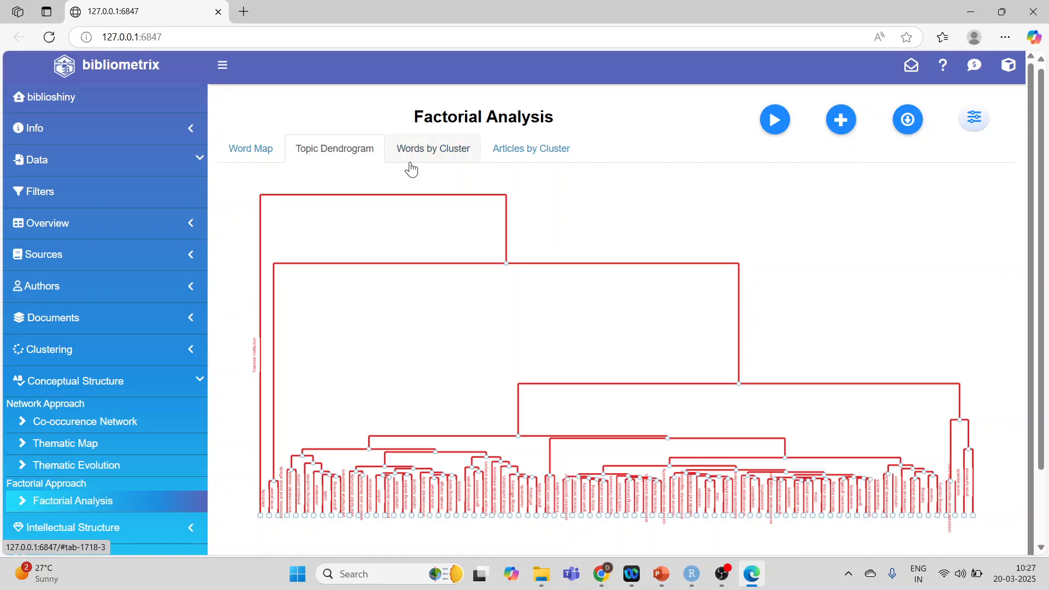
click(429, 160)
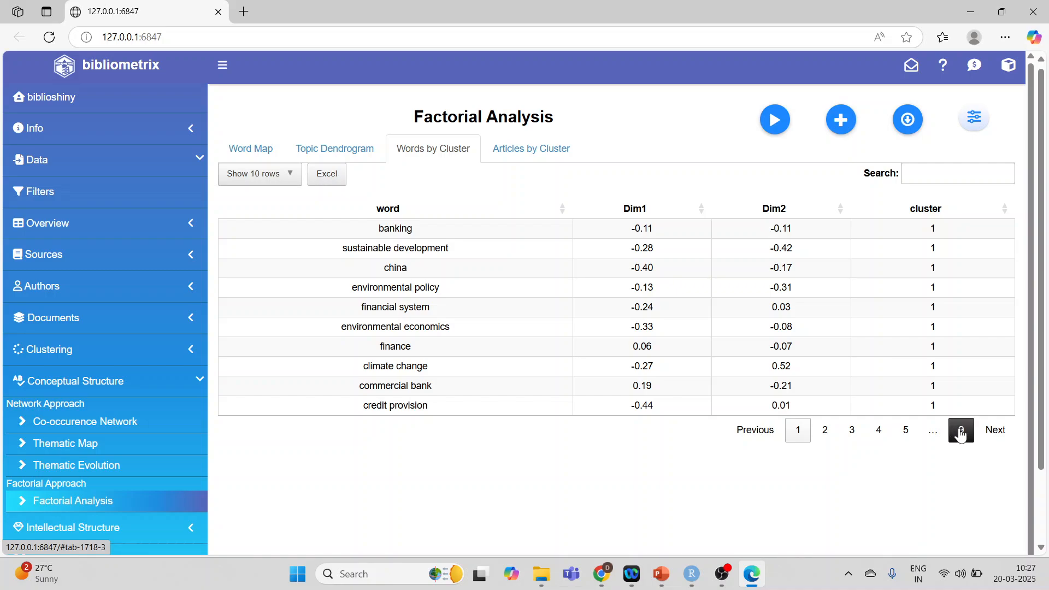
click(960, 430)
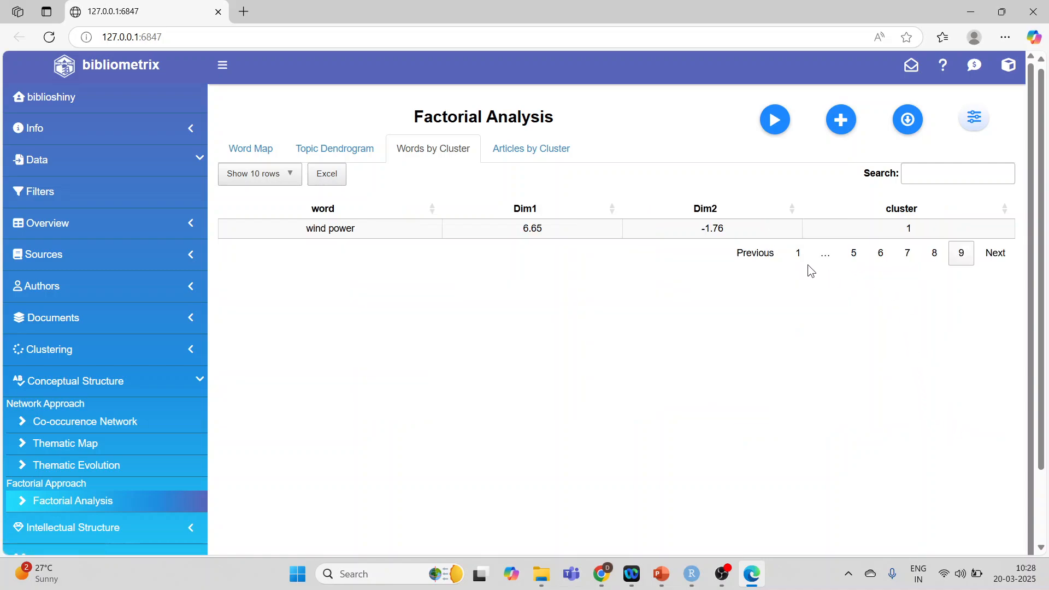
click(798, 252)
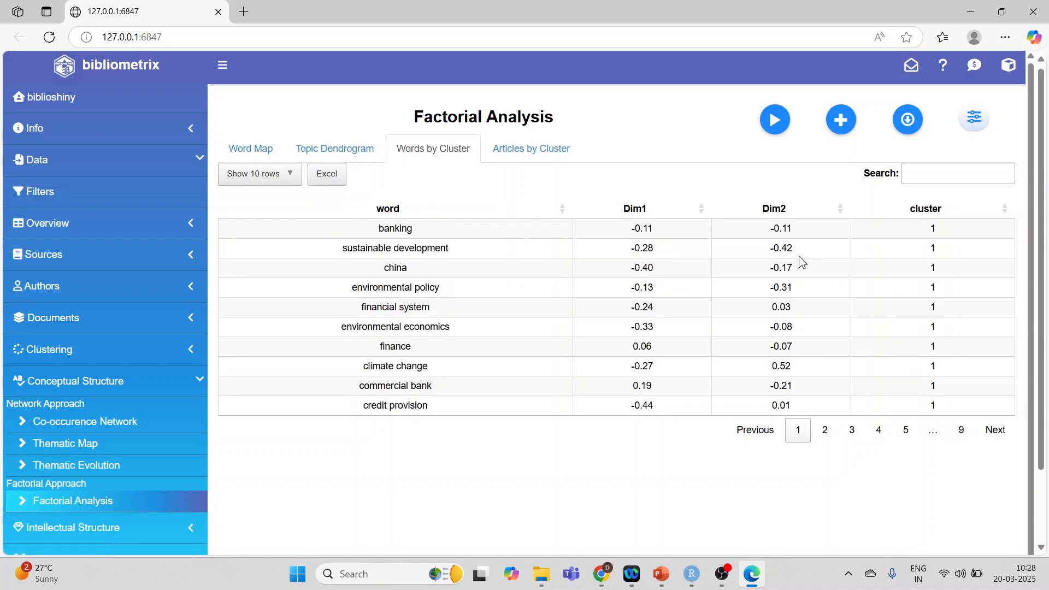
click(535, 148)
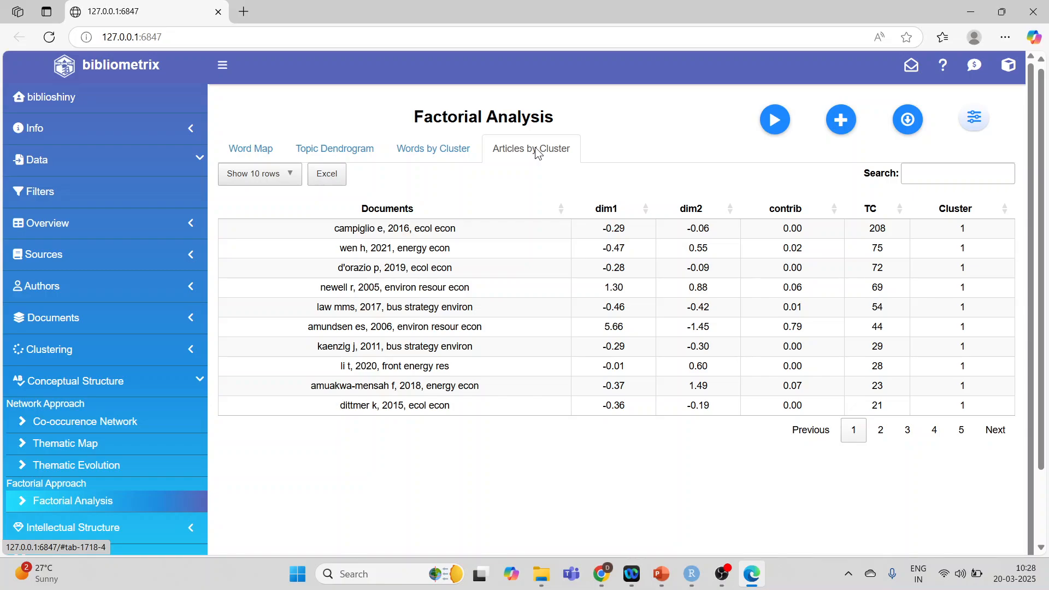
click(240, 150)
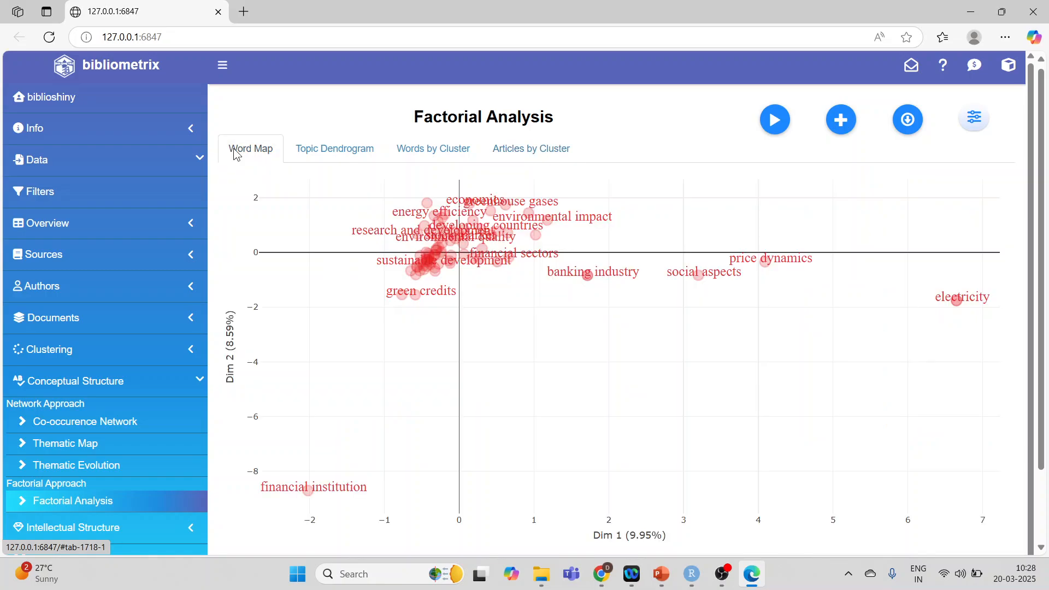
- Switch to PowerPoint and present the Thank You slide full screen
click(660, 573)
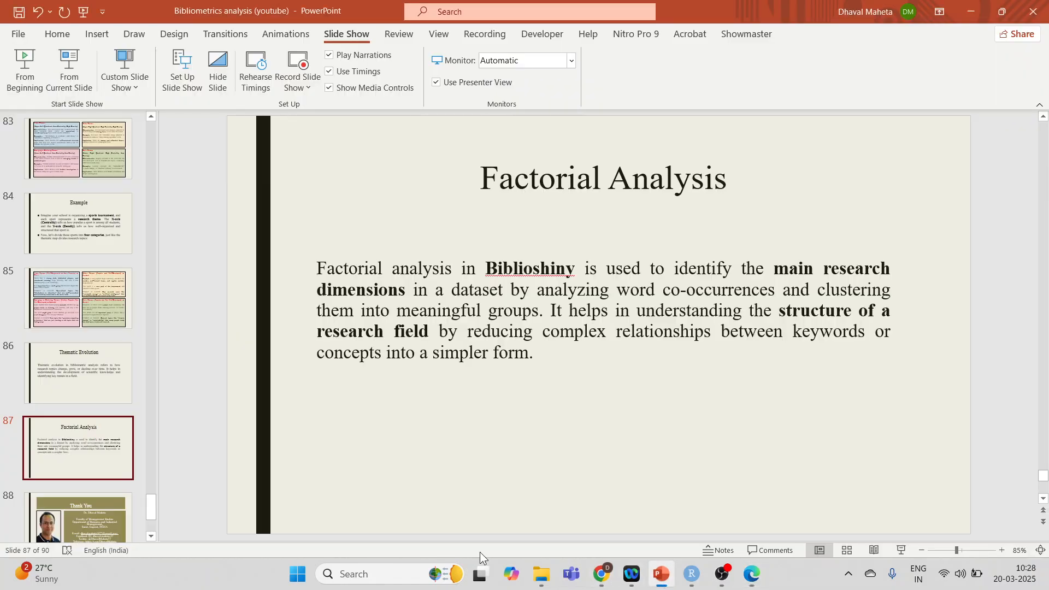
click(83, 510)
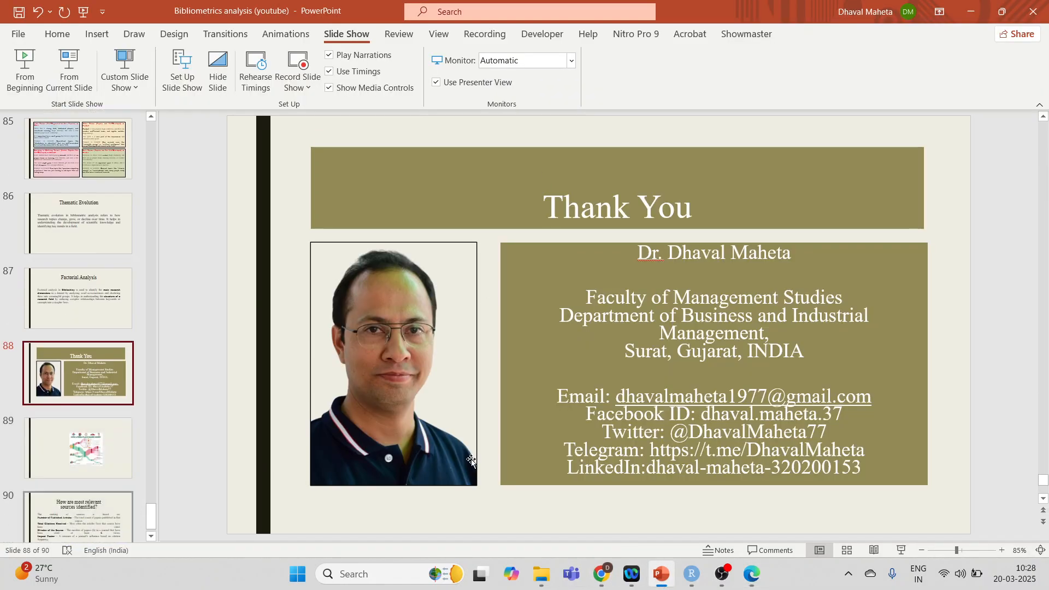
click(900, 550)
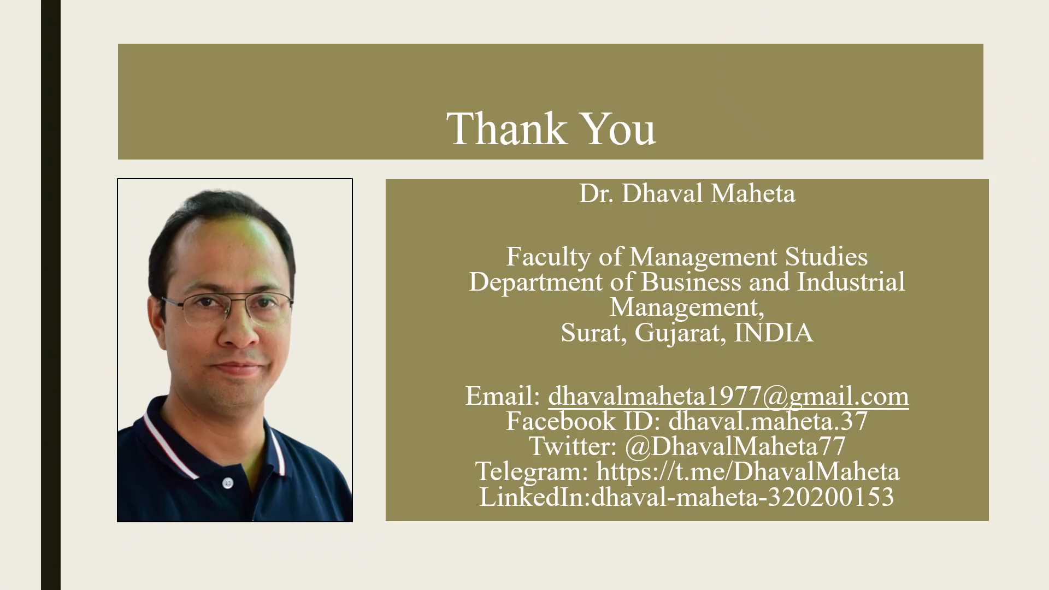